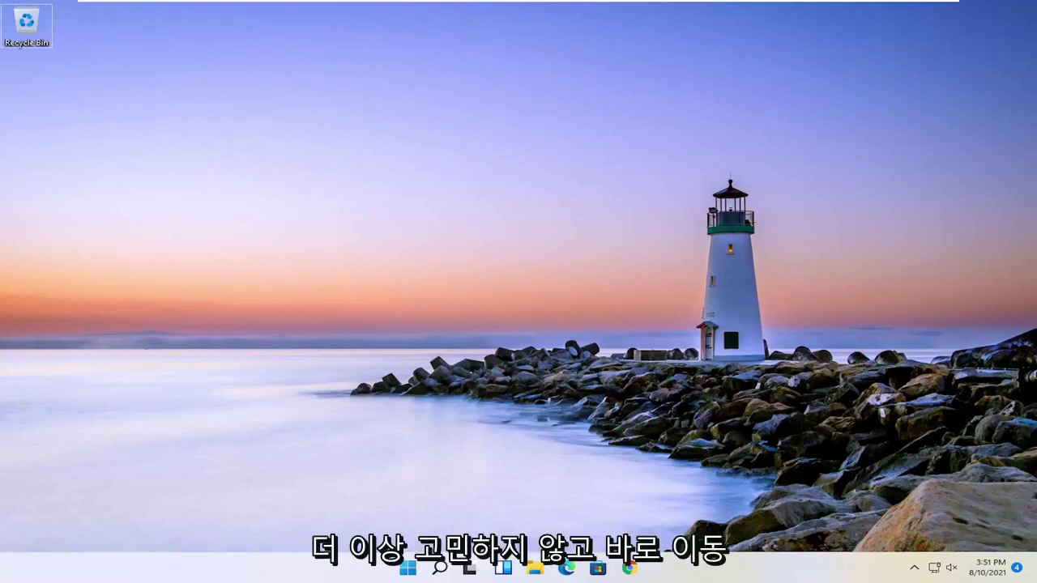
Step: Search for the Settings app, open it and go to the Network & internet page
click(440, 569)
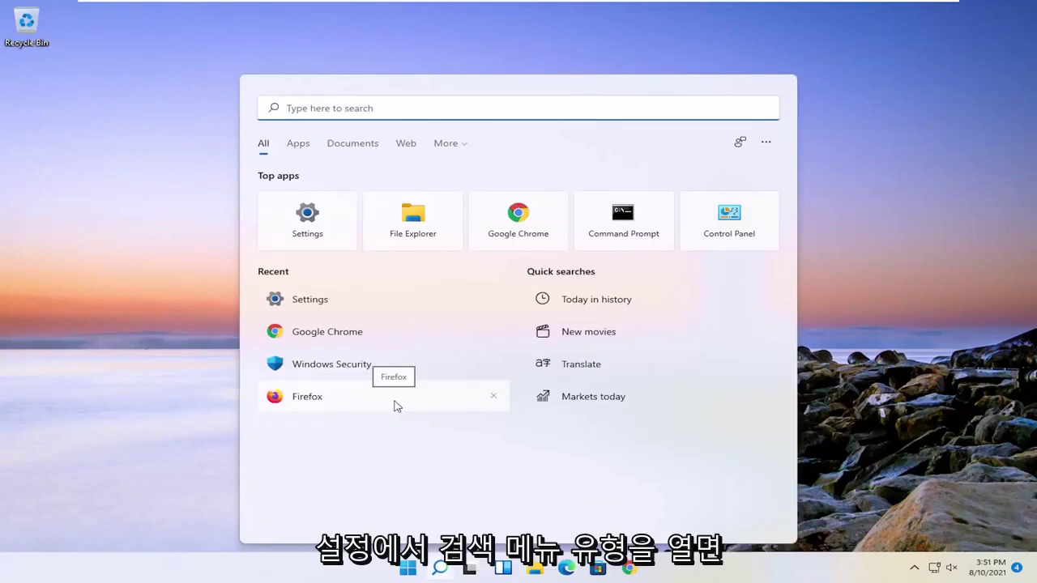
text(settings)
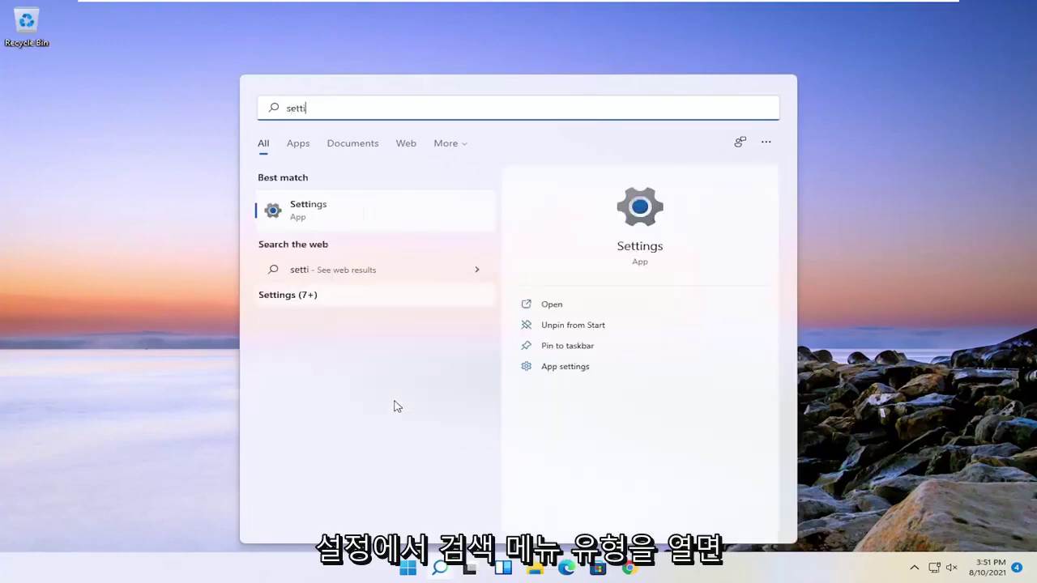
click(308, 214)
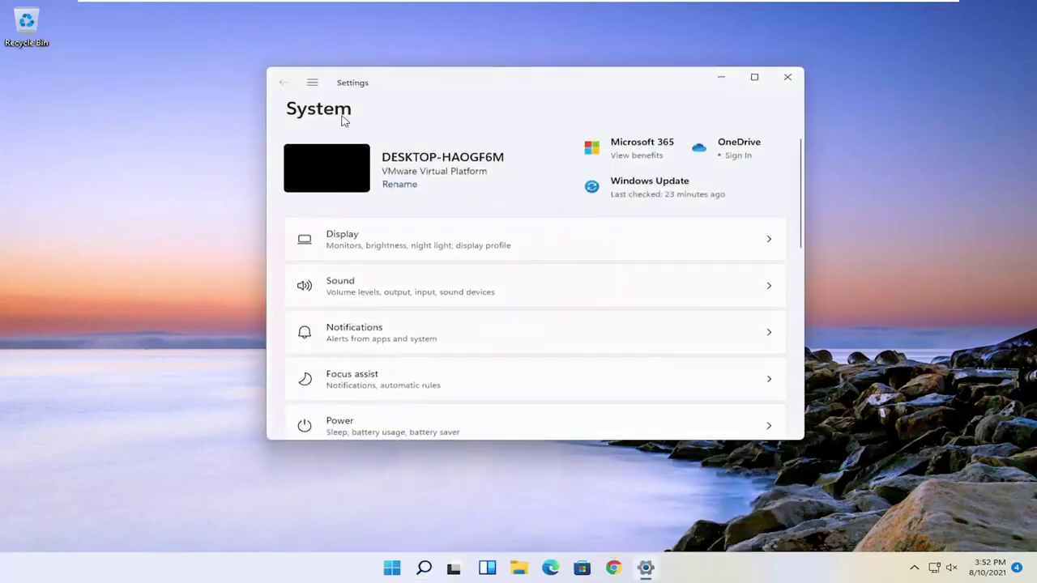
click(313, 85)
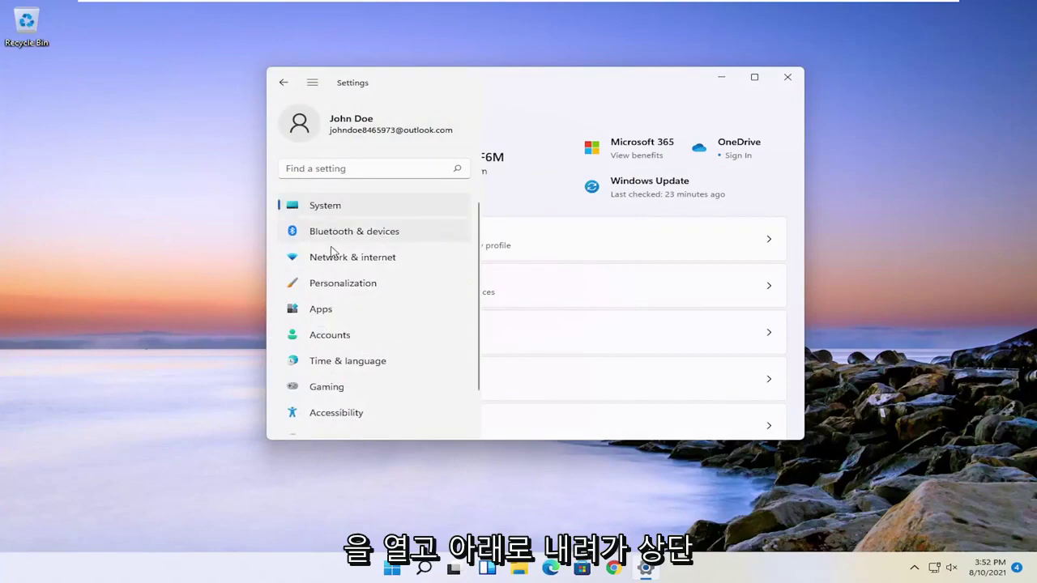
scroll(334, 266, down, 1)
scroll(342, 301, up, 2)
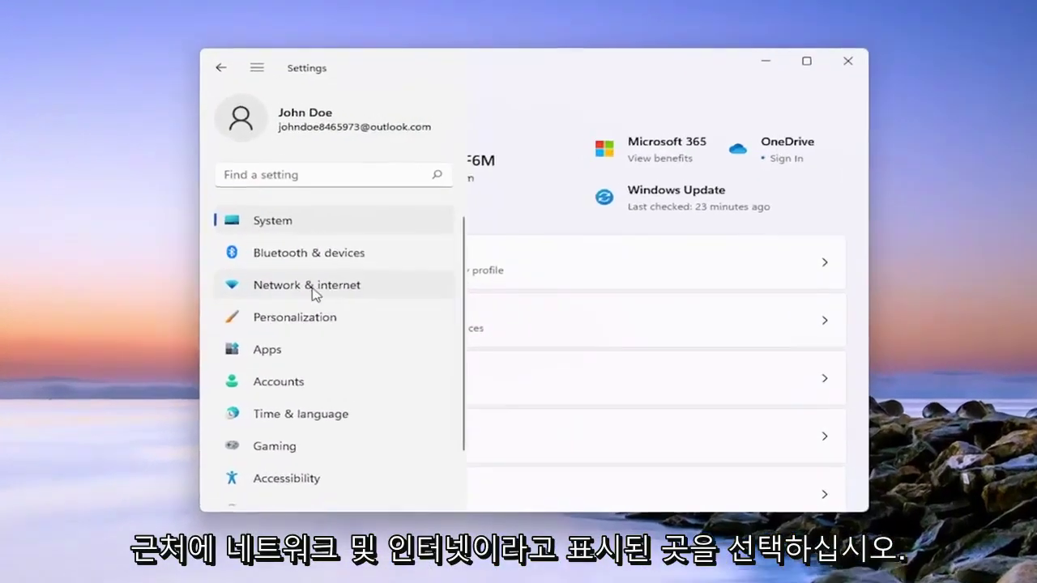
click(297, 298)
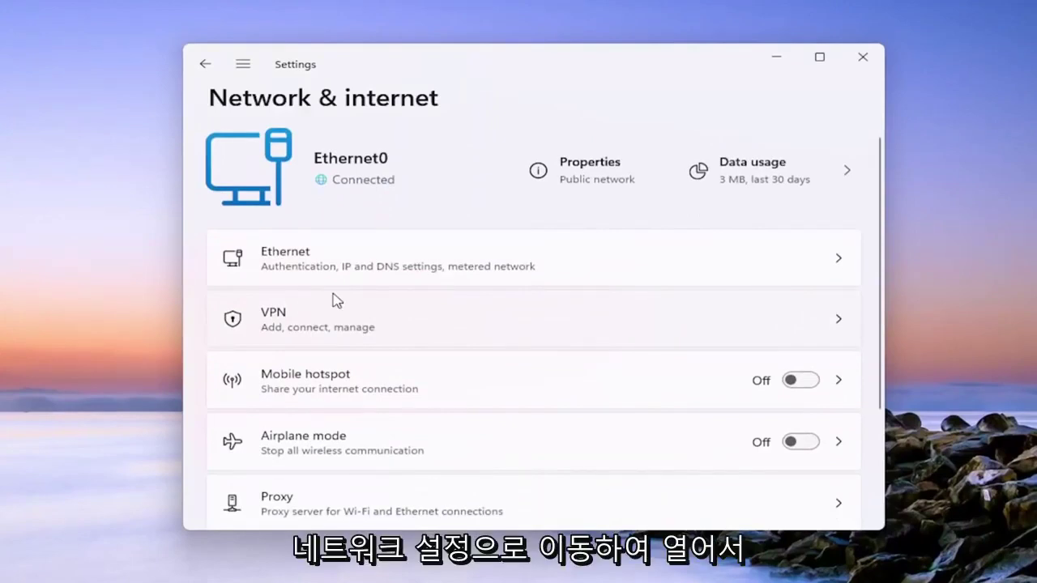
Step: Open the Network reset page within the advanced network settings
scroll(394, 470, down, 3)
click(394, 470)
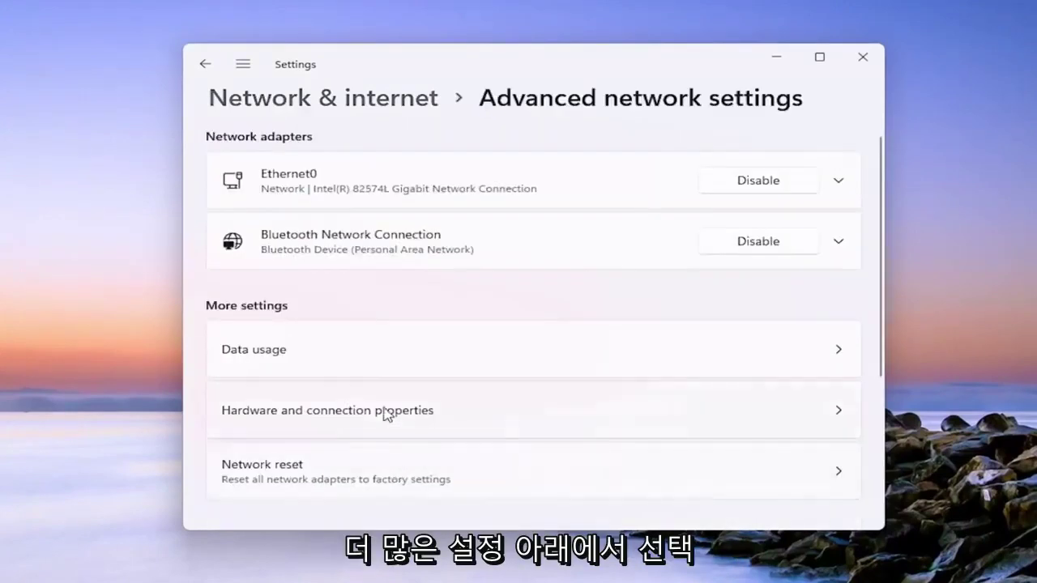
scroll(373, 387, down, 1)
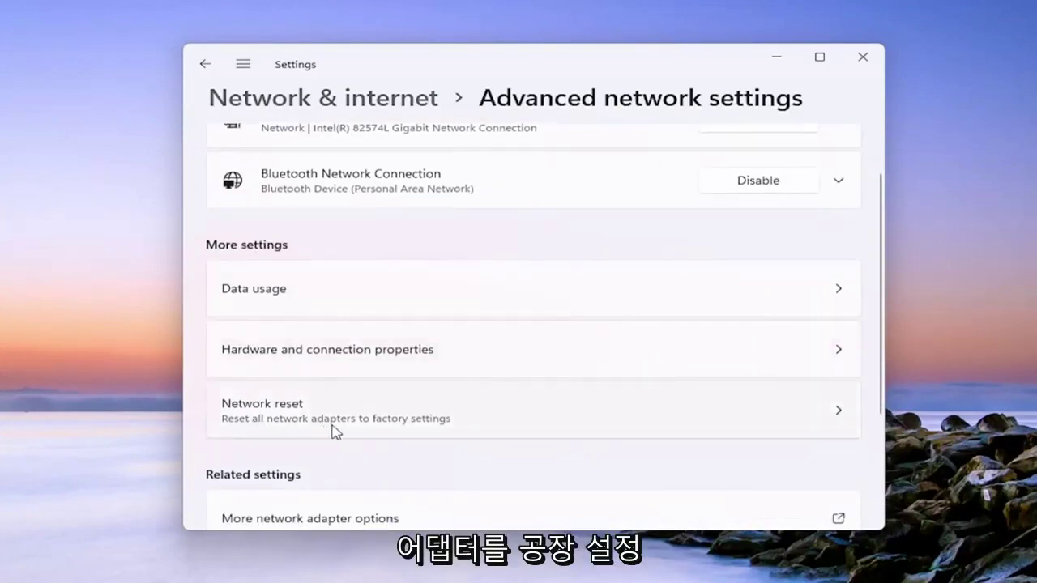
click(458, 427)
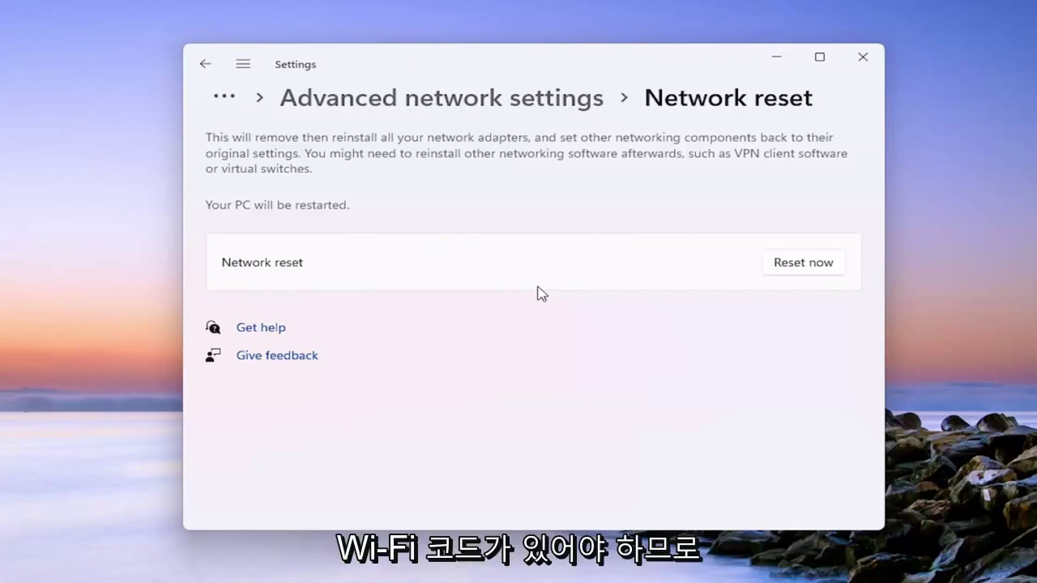
Step: Reset all network settings, confirm the reset and dismiss the sign-out notice
click(794, 268)
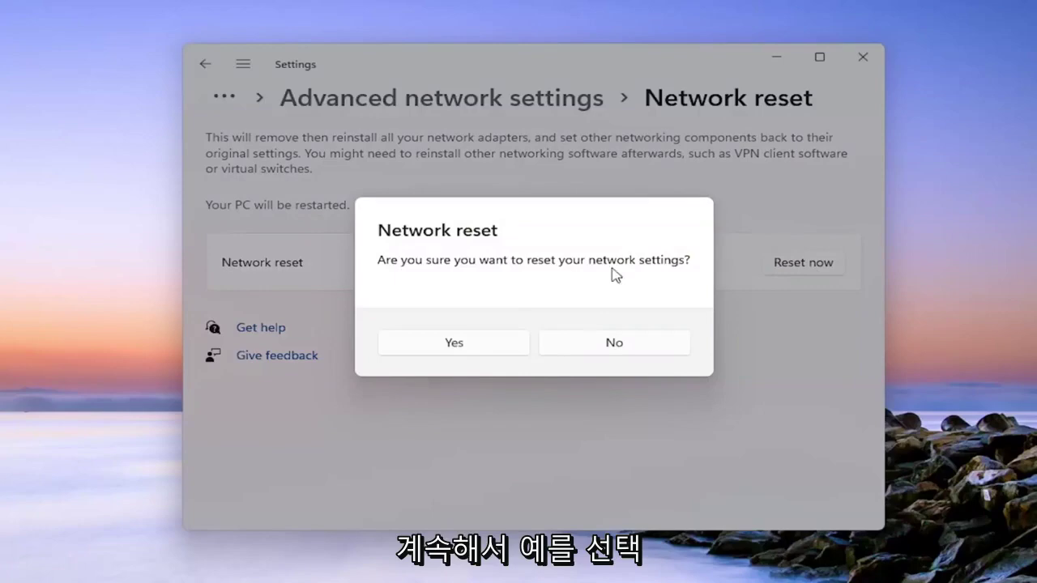
click(447, 348)
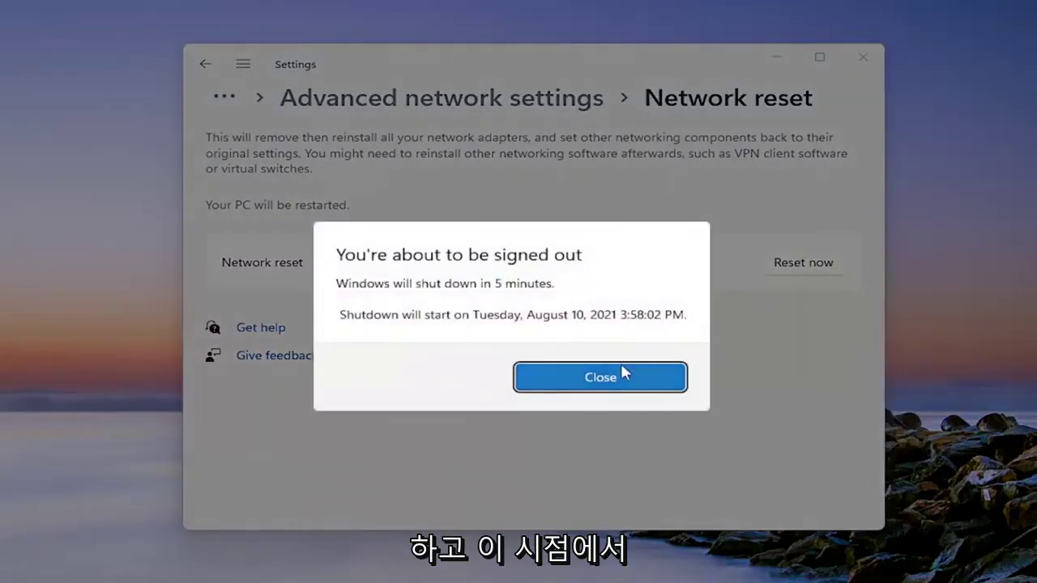
click(623, 374)
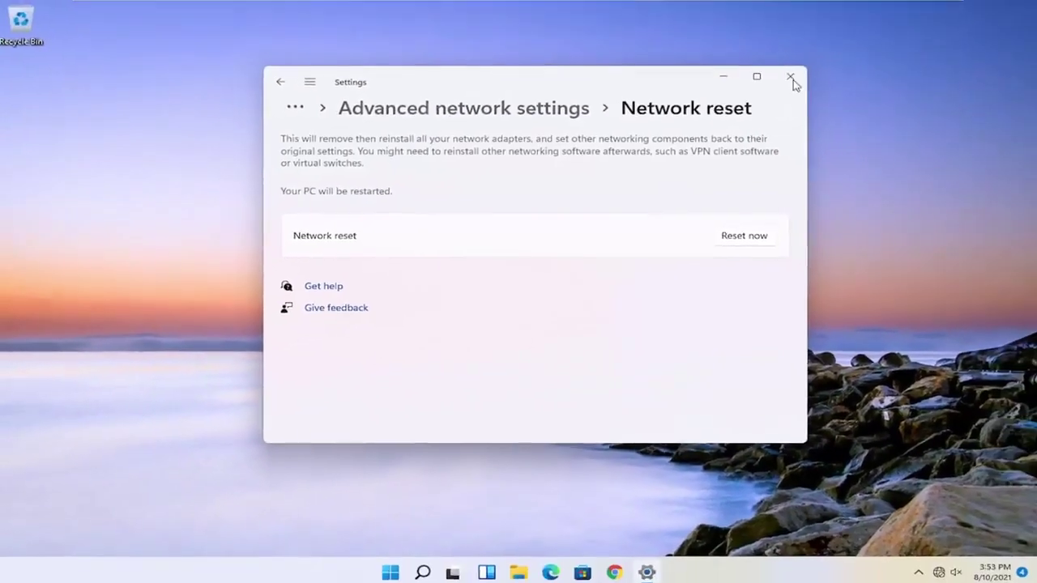
Step: Close the Settings window and restart the computer to complete the network reset
click(830, 64)
click(408, 568)
right_click(408, 568)
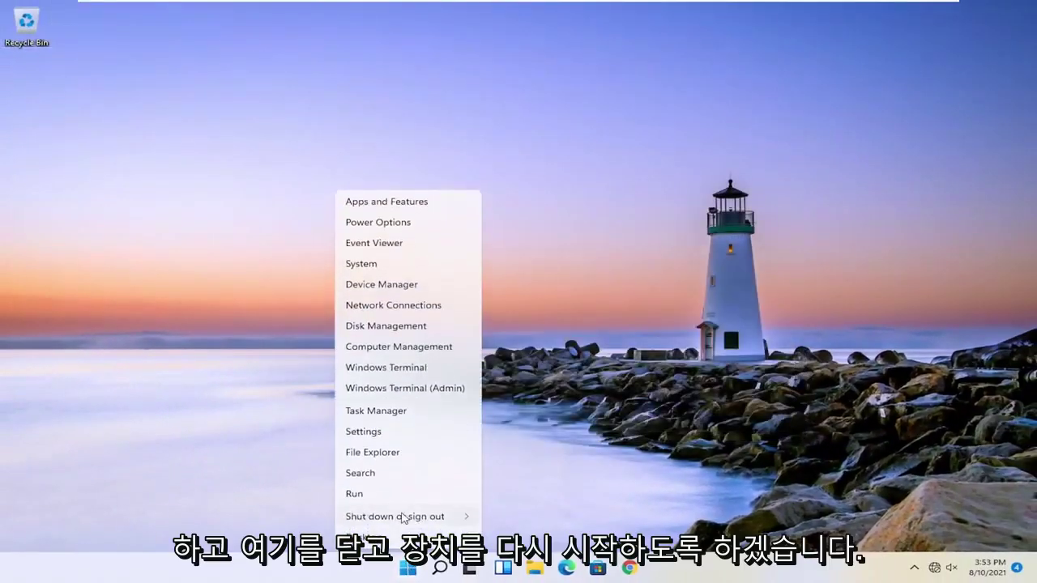
mouse_move(454, 516)
click(506, 540)
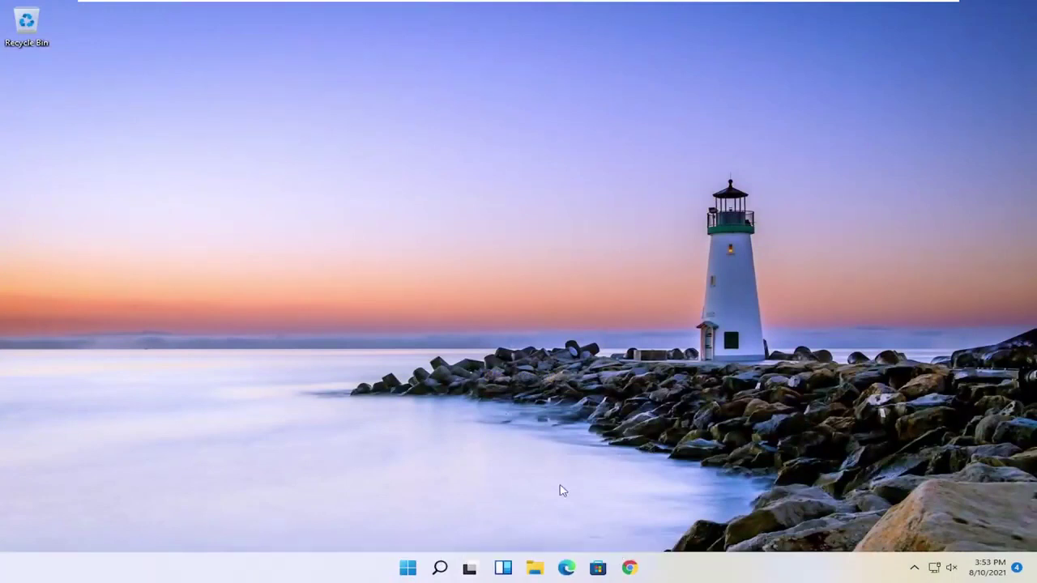
Step: Search for Device Manager, open it and expand the Network adapters category
click(440, 569)
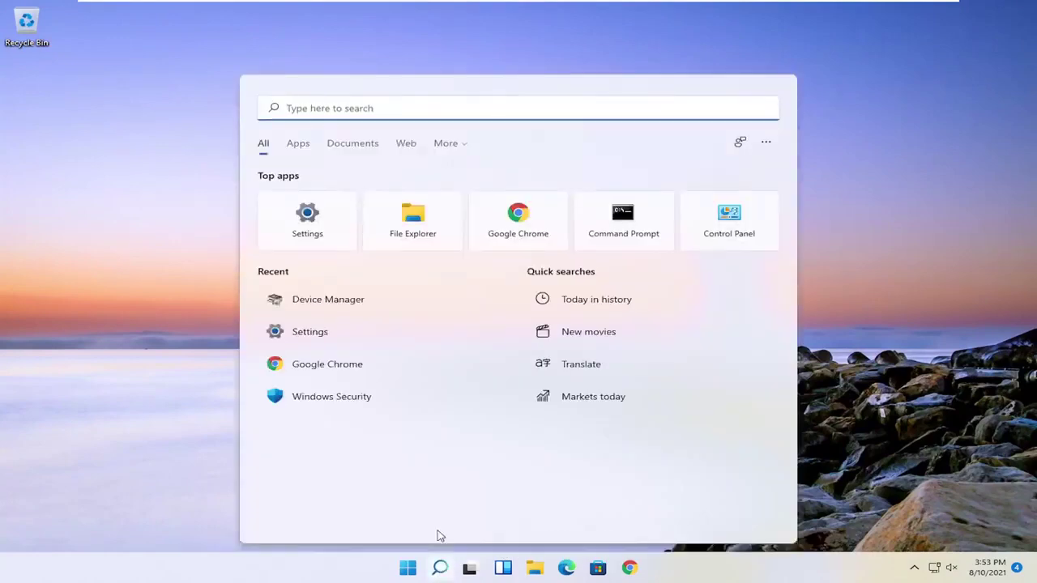
text(device manager)
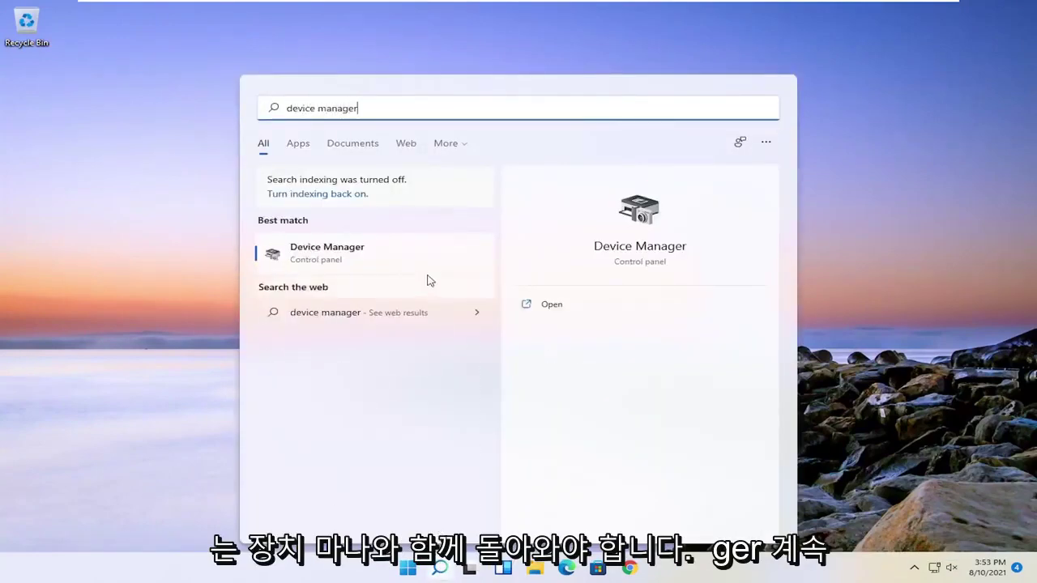
click(327, 251)
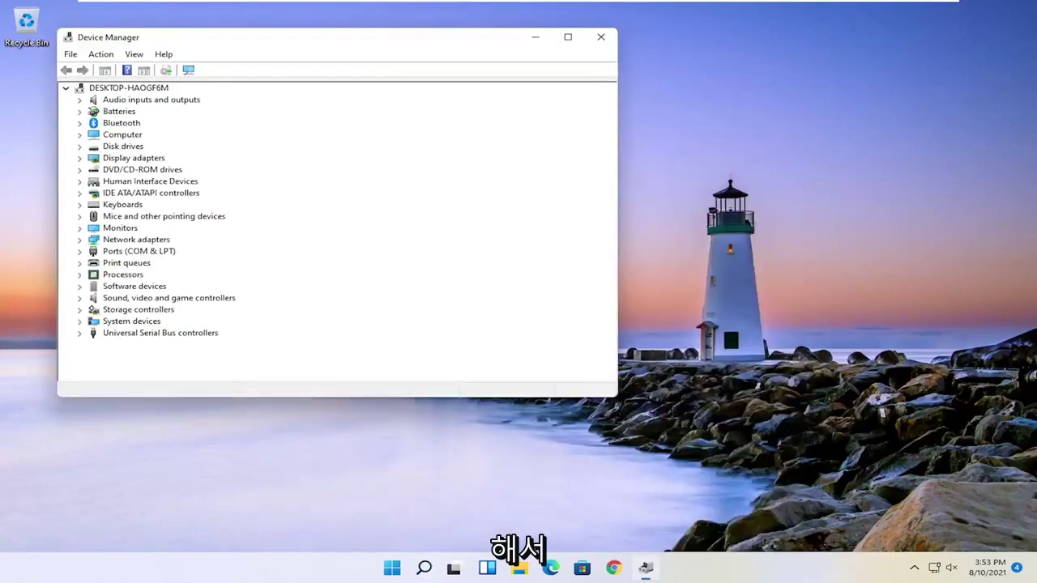
drag(349, 44, 491, 79)
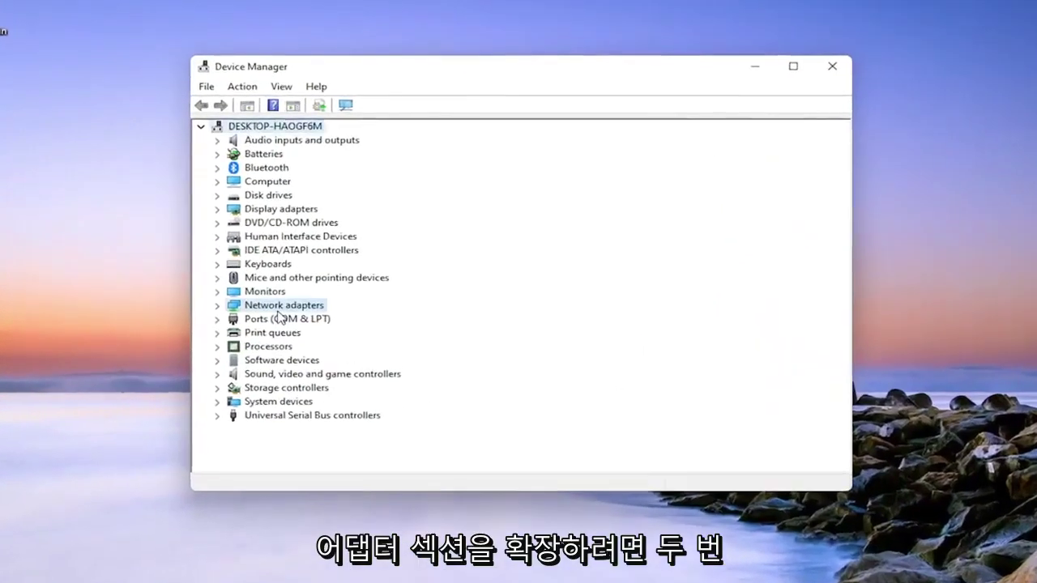
double_click(279, 306)
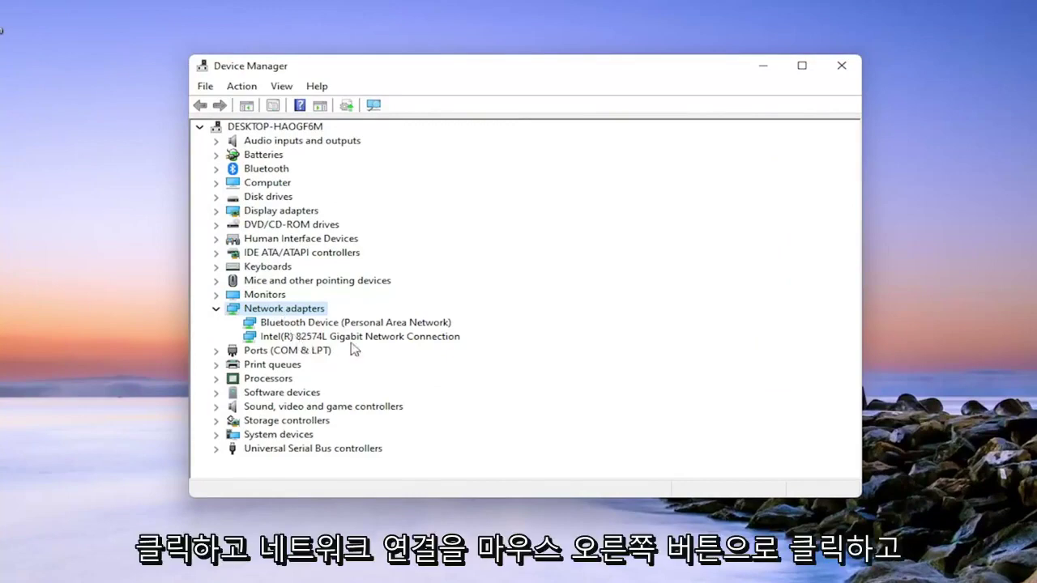
Step: Uninstall the Intel(R) 82574L Gigabit Network Connection adapter and confirm its removal
click(353, 338)
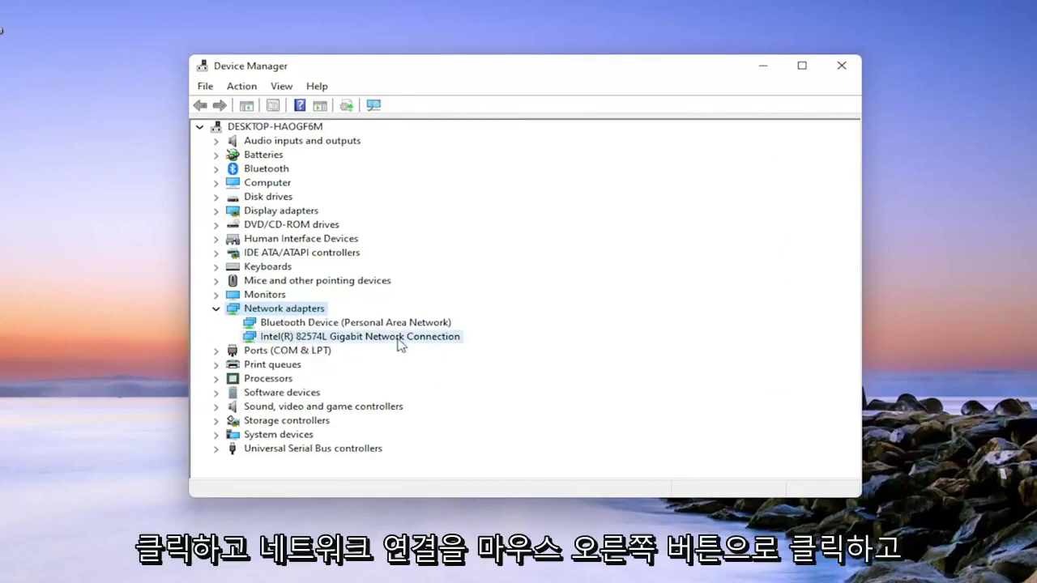
right_click(354, 340)
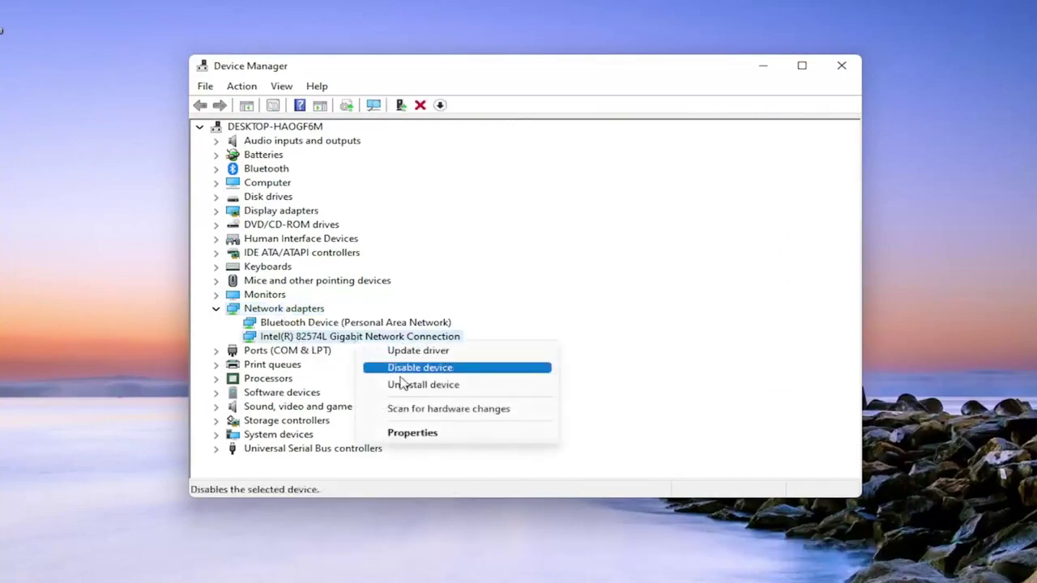
click(428, 387)
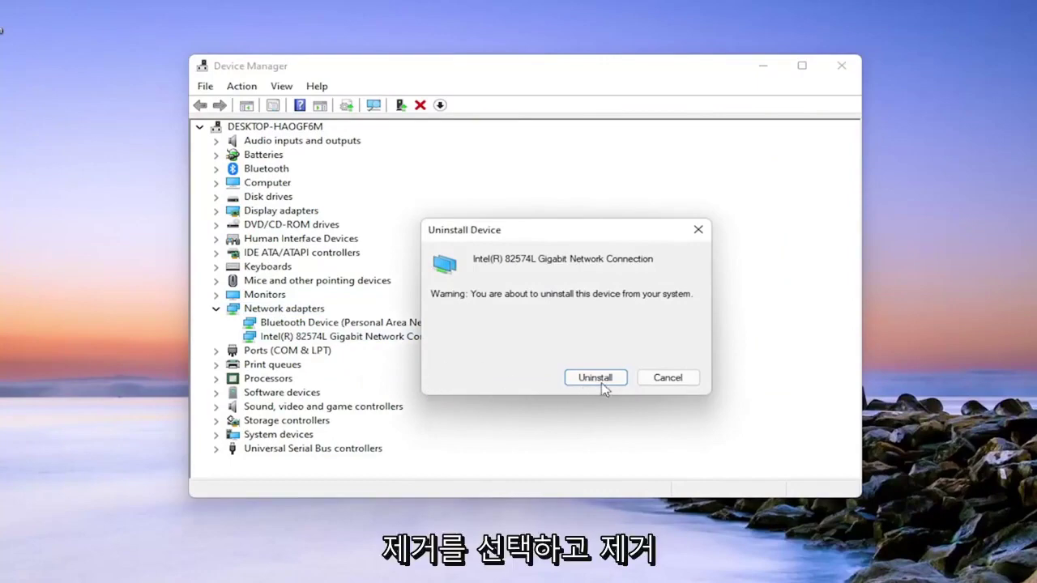
click(599, 377)
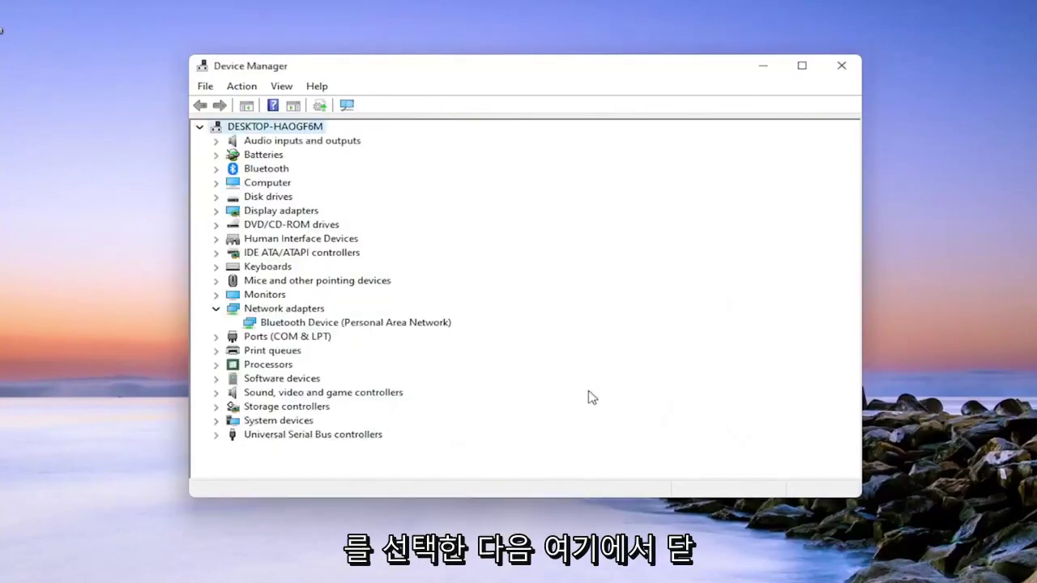
Step: Close Device Manager and restart the computer so that Windows detects the network adapter again
click(847, 66)
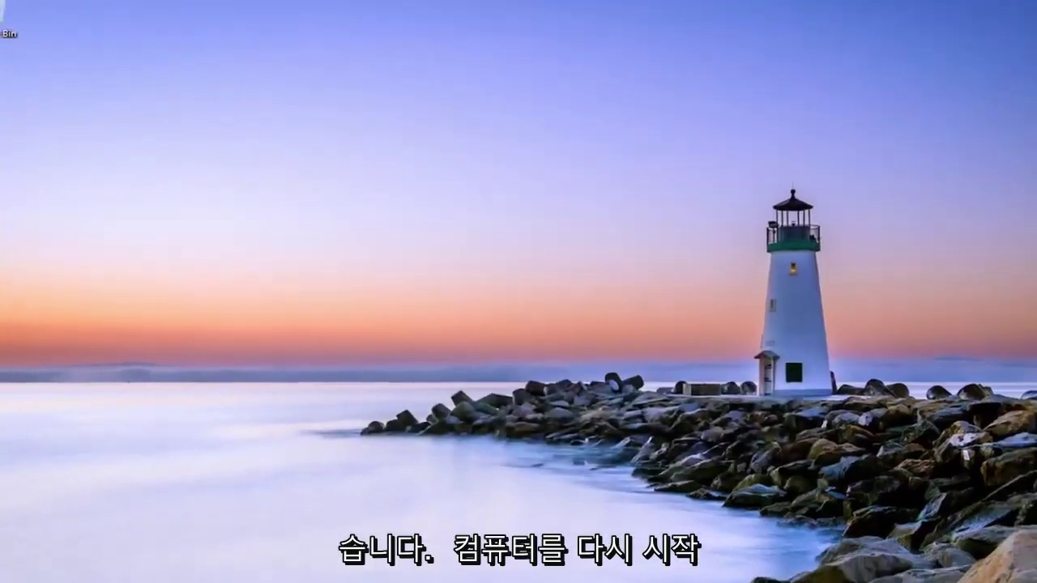
right_click(410, 575)
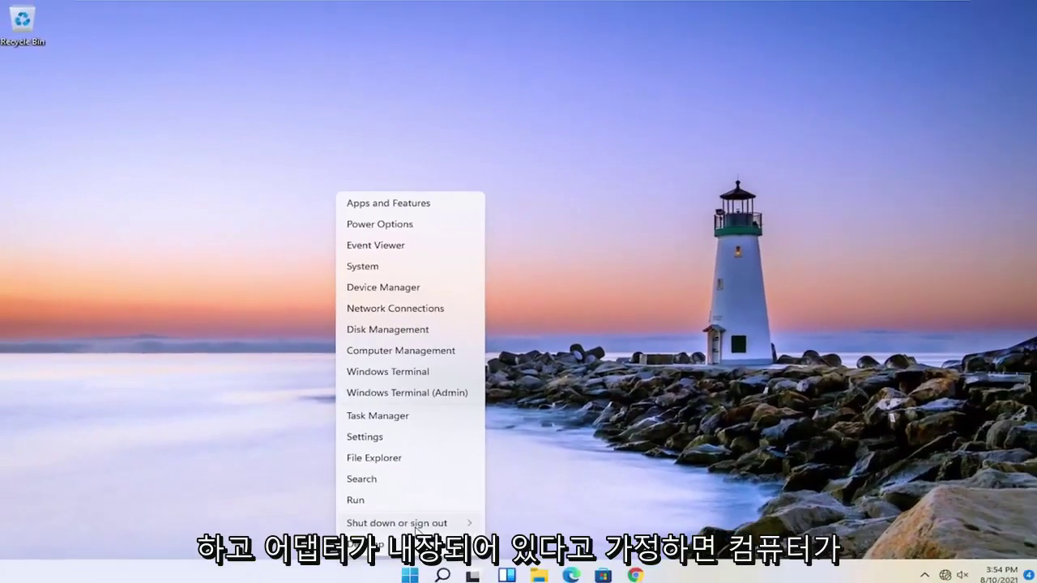
mouse_move(417, 525)
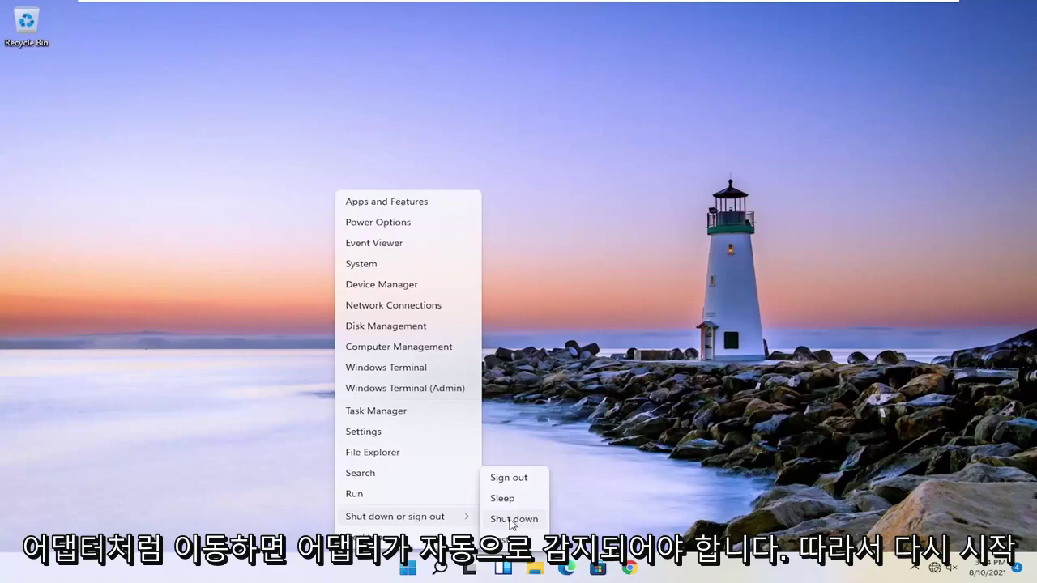
click(511, 540)
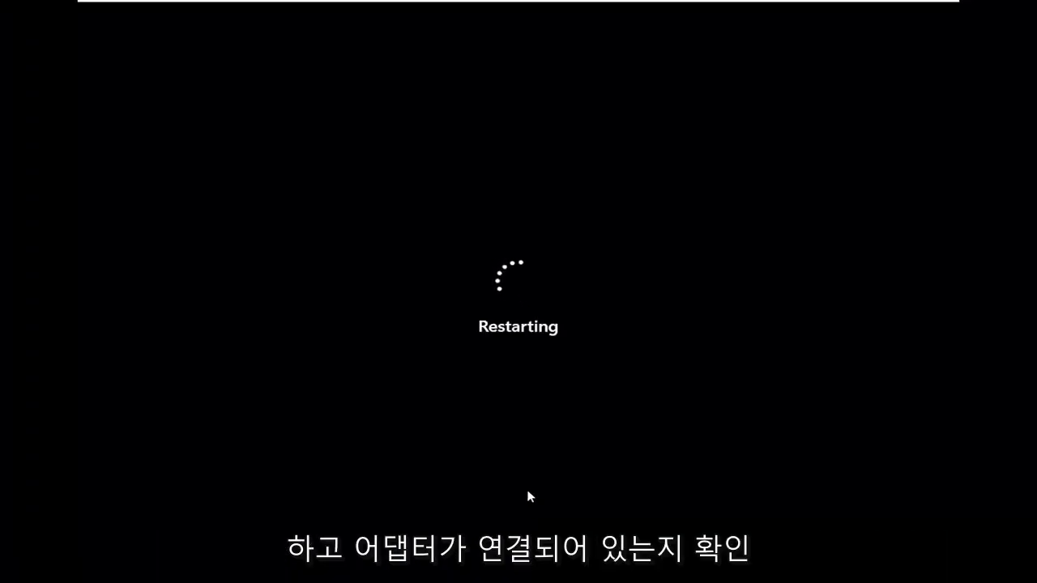